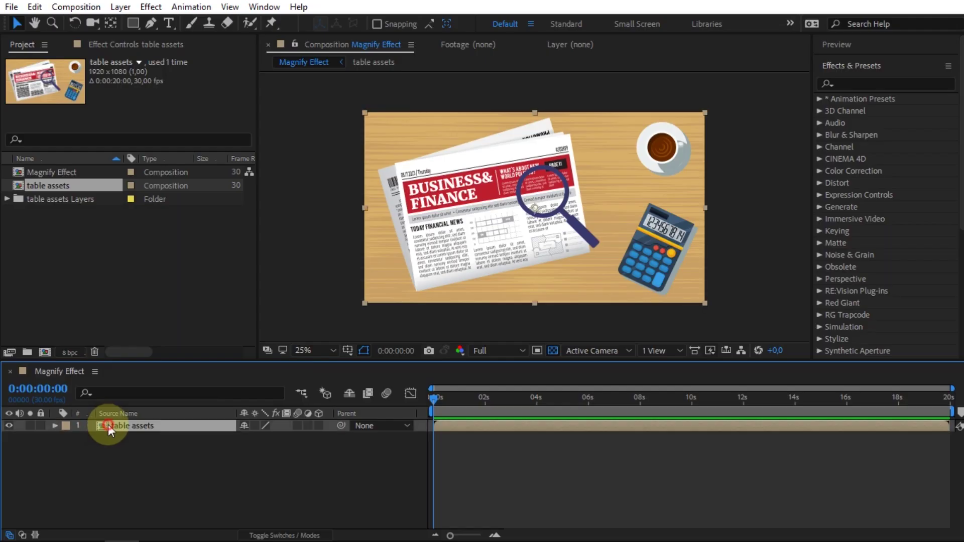
Open the table assets precomp and select its magnifying glass layer
double_click(108, 424)
left_click(115, 426)
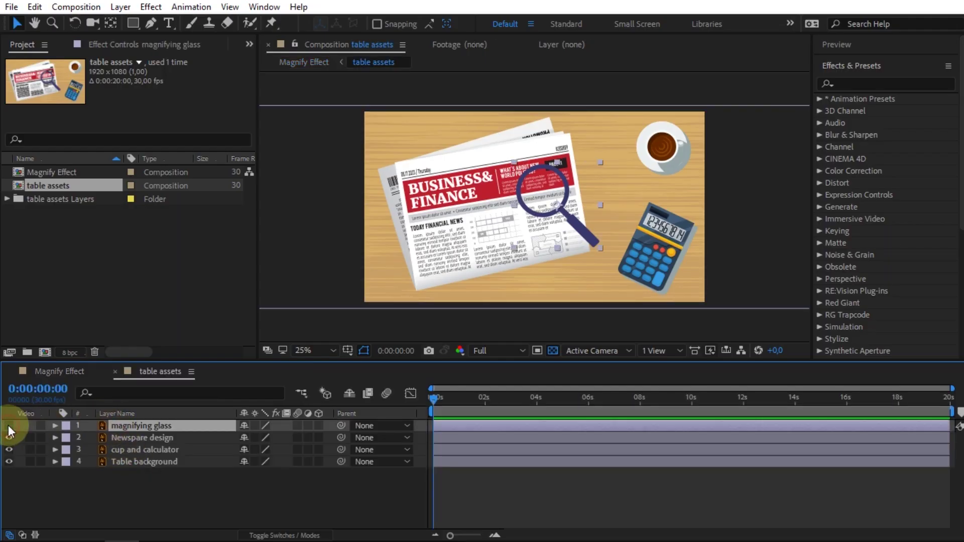
left_click(8, 426)
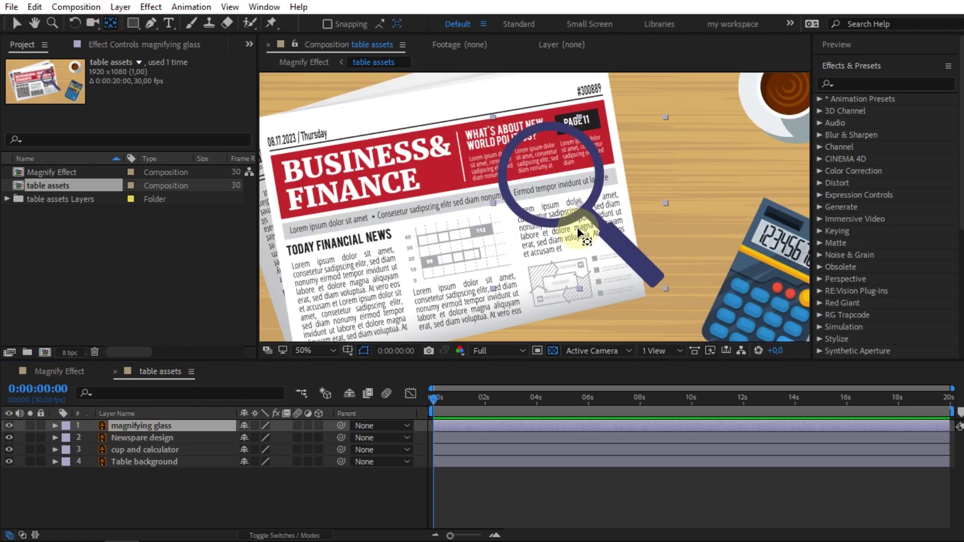
scroll(588, 216, "up", 2)
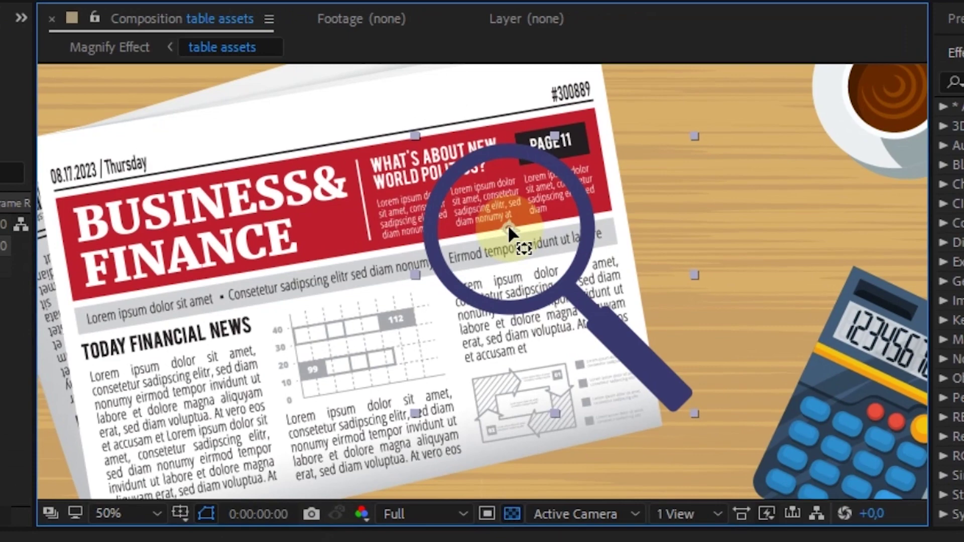
scroll(540, 263, "down", 2)
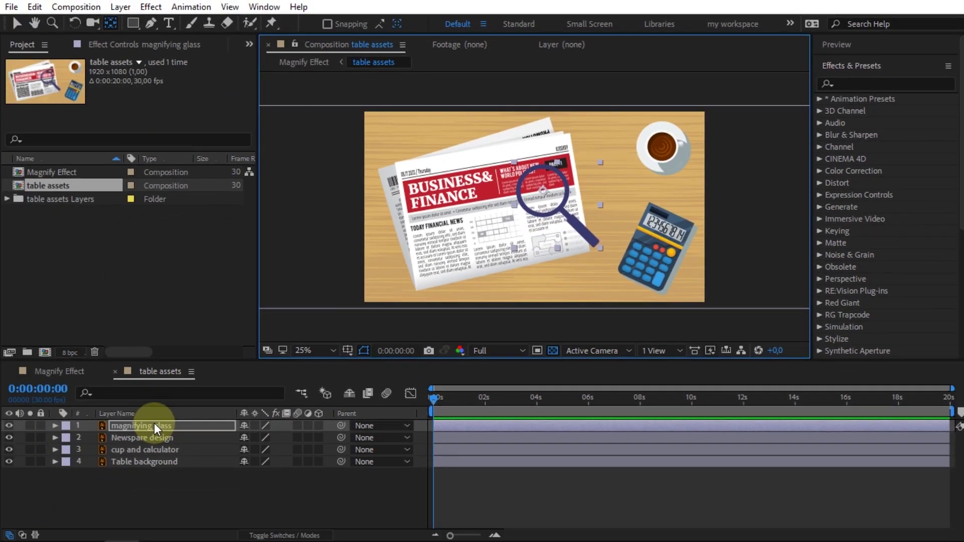
Show the glass's Position, go to 1 second, and move it to the newspaper's lower left
key("p")
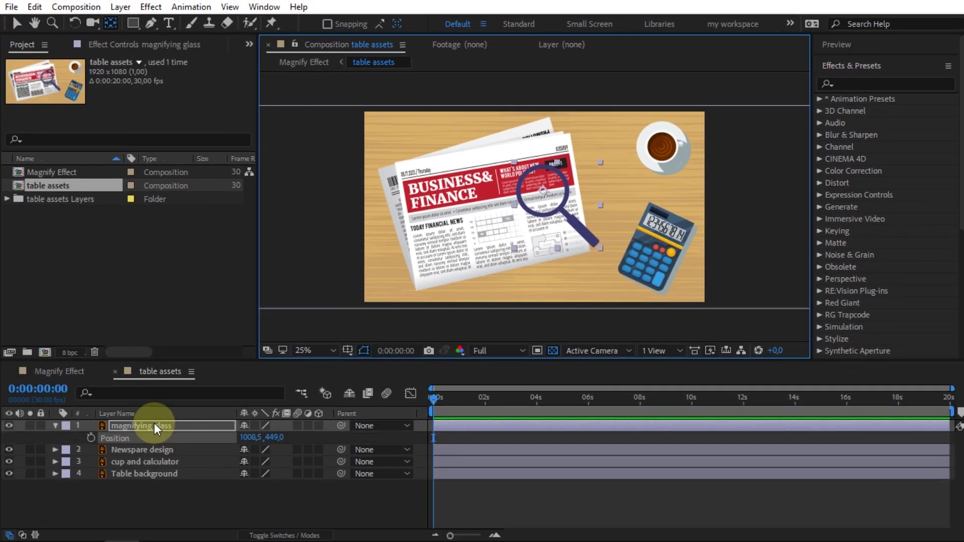
left_click(535, 203)
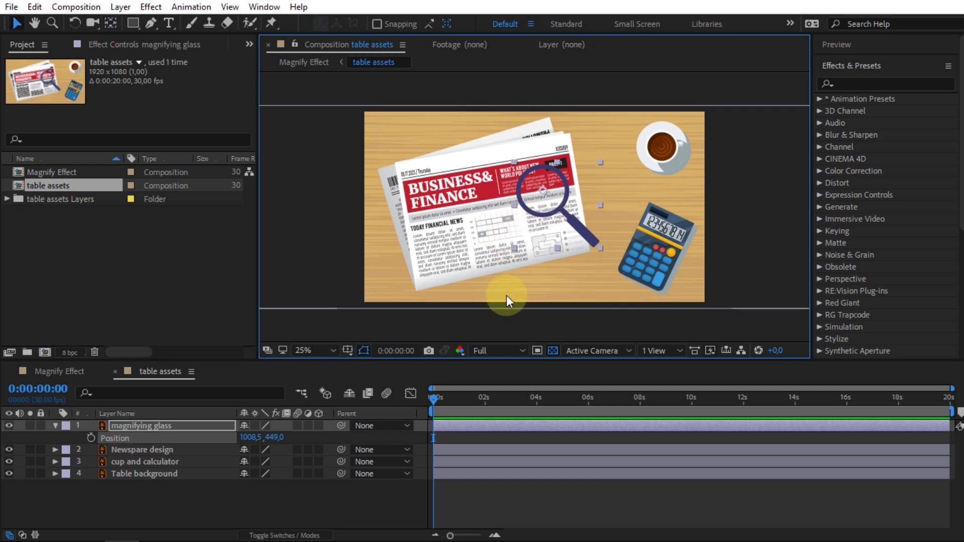
key("shift+Page_Down")
key("shift+Page_Down")
key("shift+Page_Down")
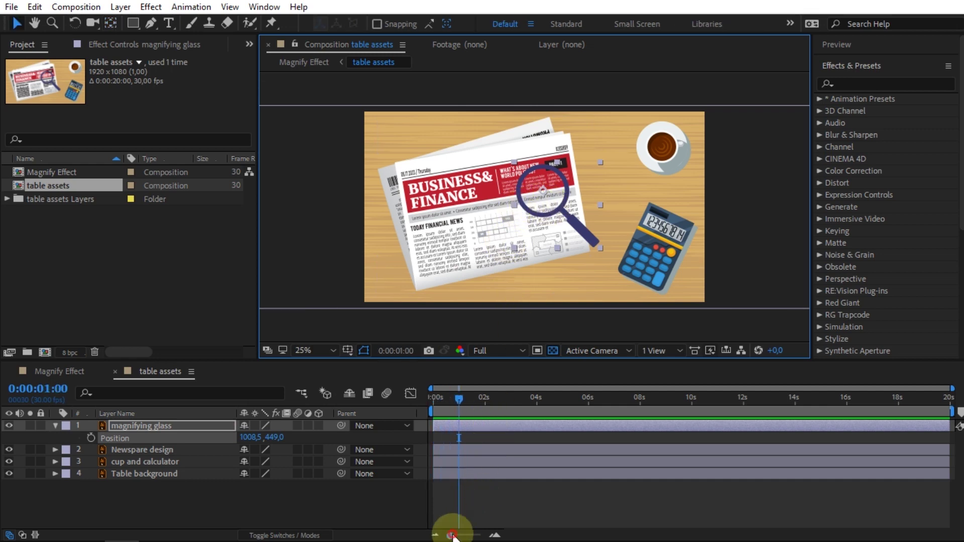
left_click_drag(452, 535, 465, 536)
left_click(574, 206)
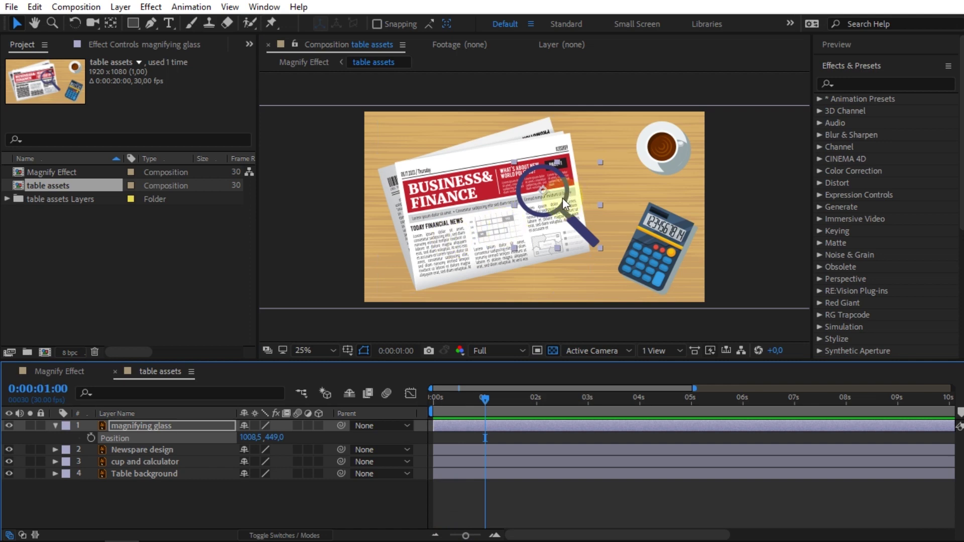
mouse_move(562, 198)
left_mouse_down()
mouse_move(413, 345)
mouse_move(454, 257)
left_mouse_up()
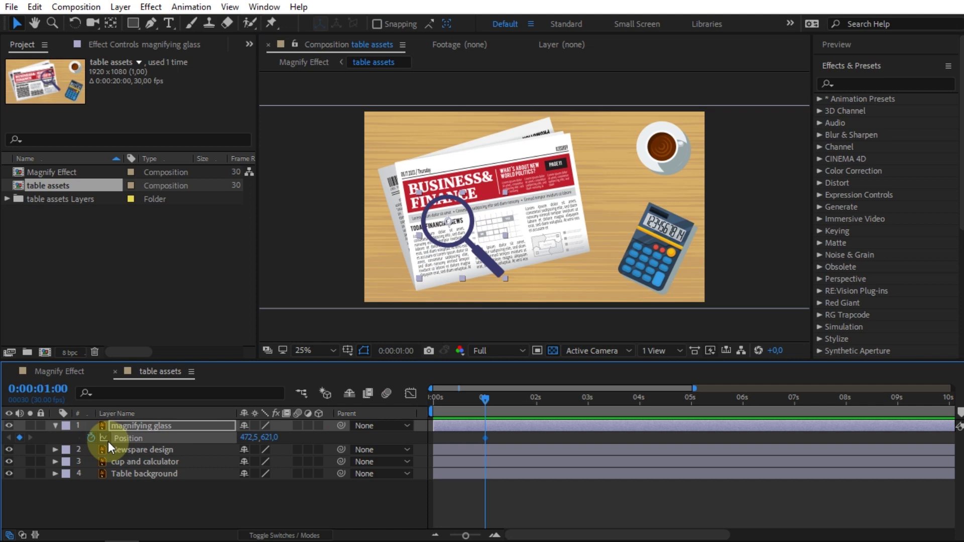
Keyframe Position and Rotation at 1 second with the glass rotated 90° below the frame
left_click(91, 438)
key("alt+shift+r")
left_click(454, 252)
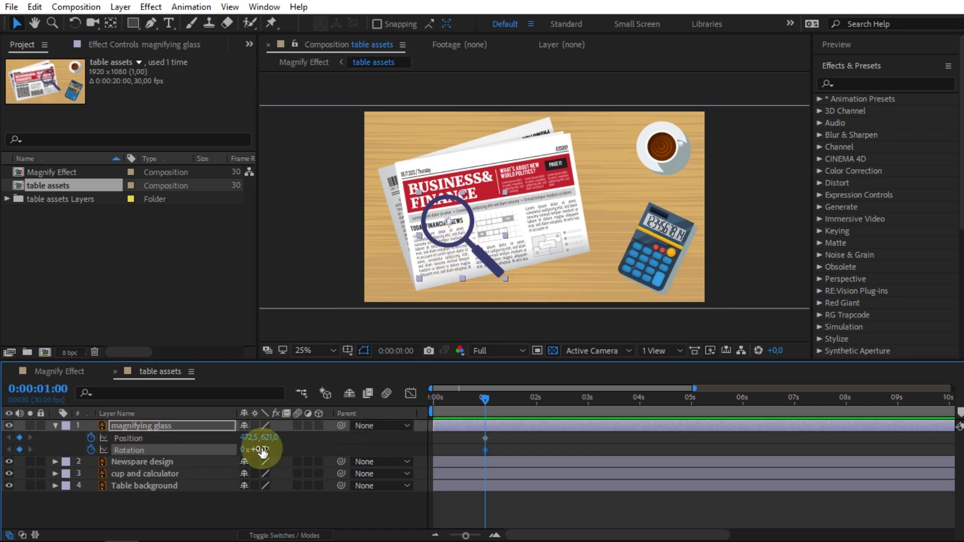
left_click_drag(262, 451, 276, 450)
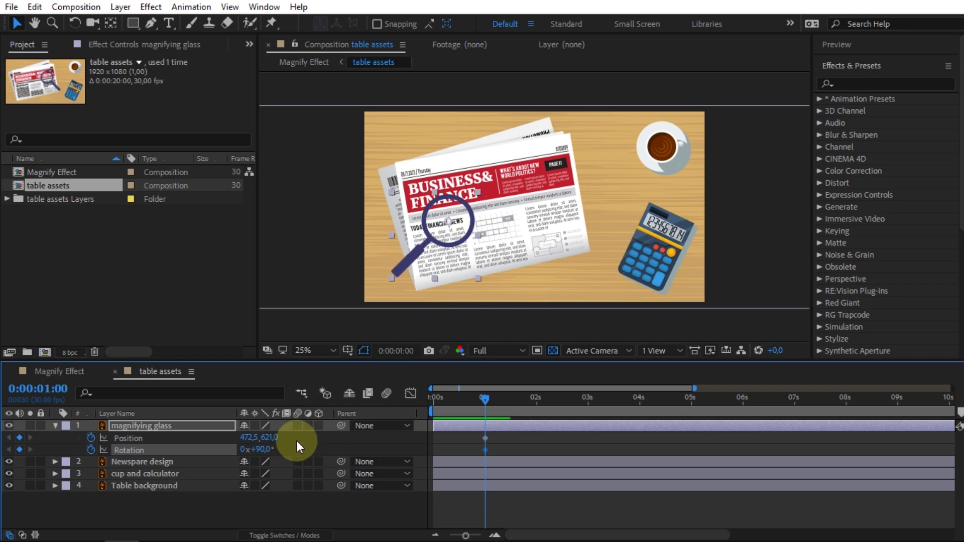
left_click_drag(454, 236, 417, 345)
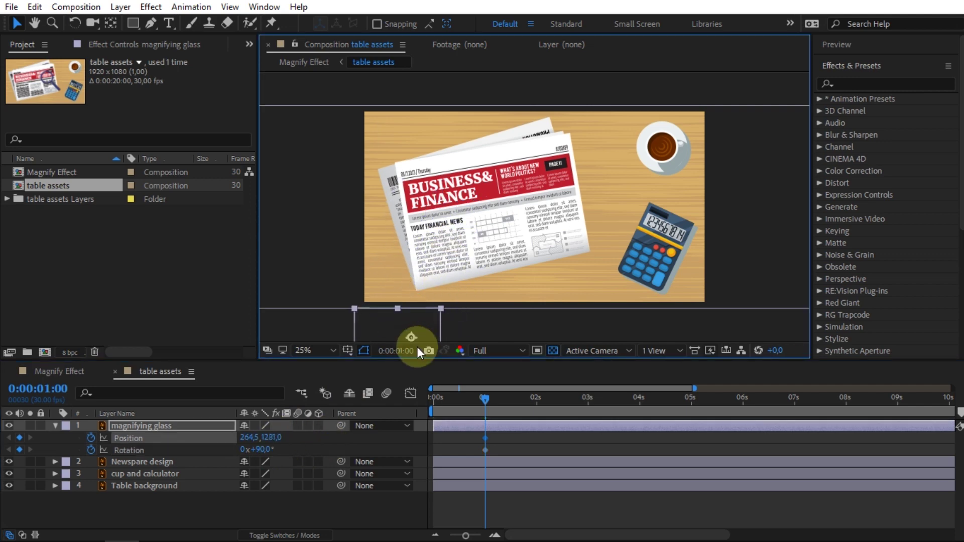
key("space")
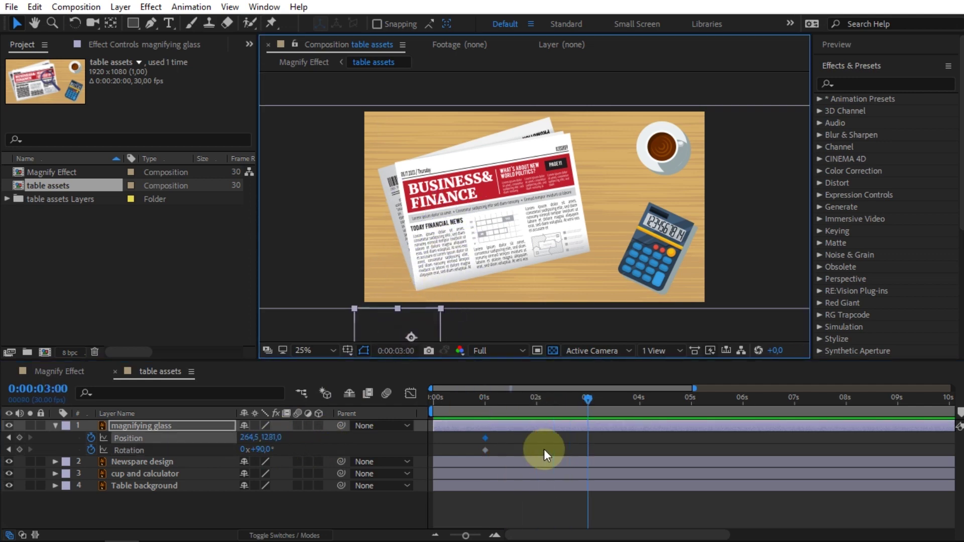
At 2:20, place the glass on the BUSINESS& FINANCE headline with Rotation 3°
key("shift+Page_Up")
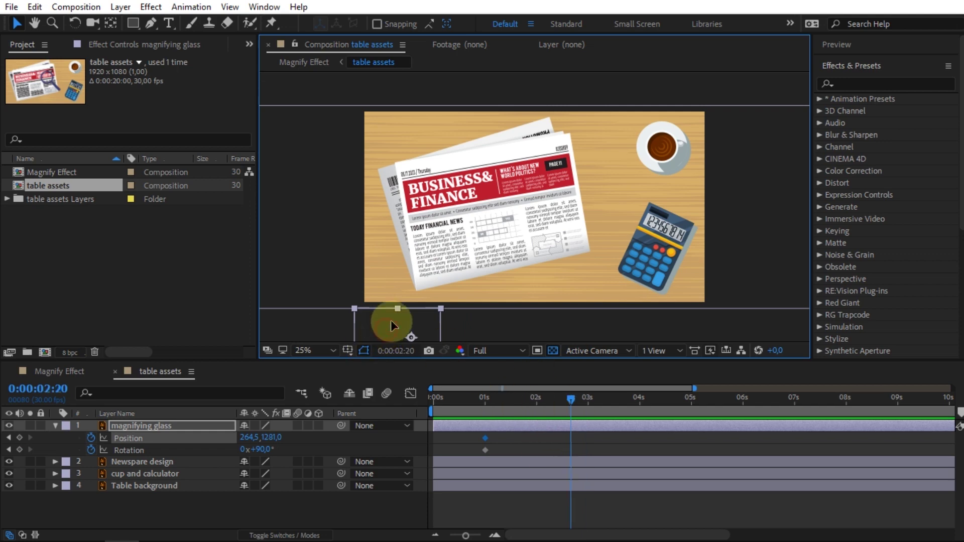
left_click_drag(391, 322, 408, 186)
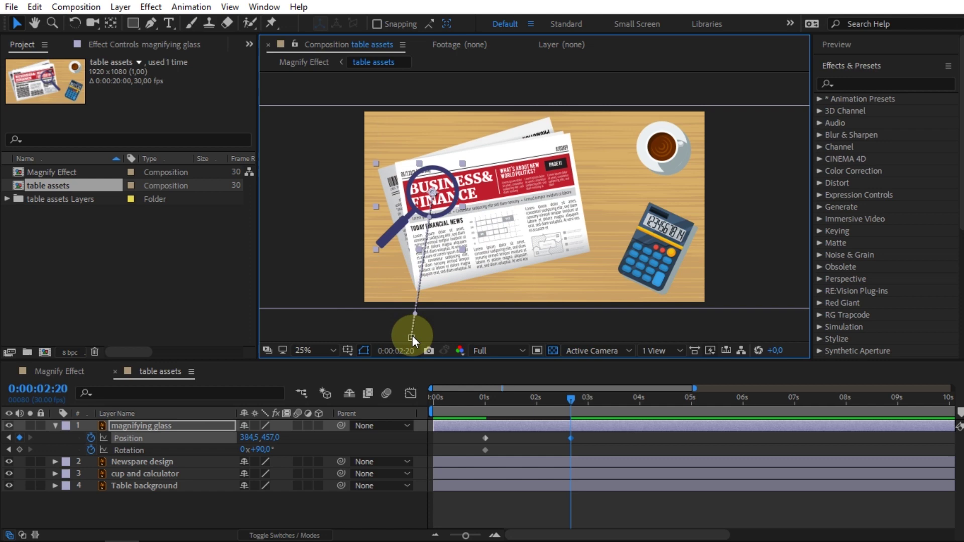
mouse_move(412, 336)
left_mouse_down()
mouse_move(559, 345)
mouse_move(476, 332)
left_mouse_up()
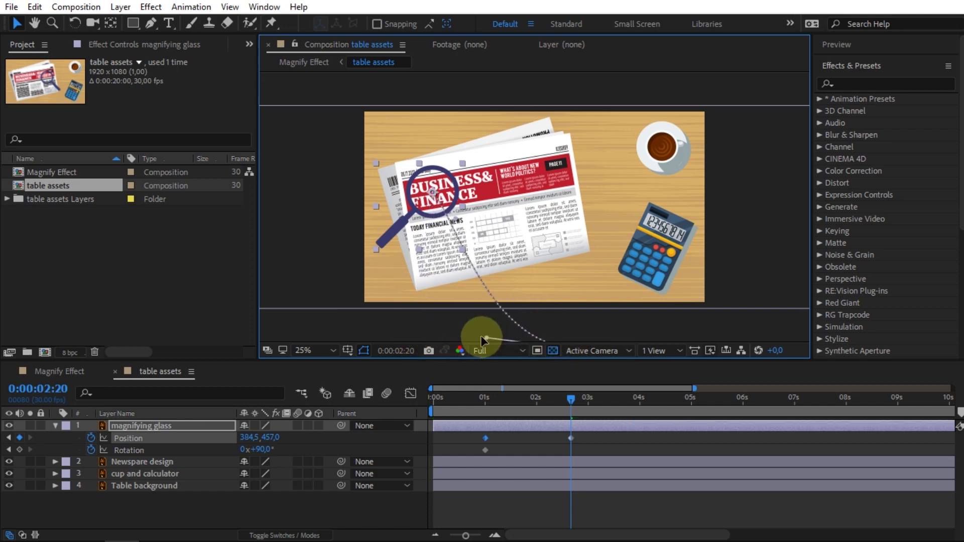
left_click_drag(256, 449, 151, 425)
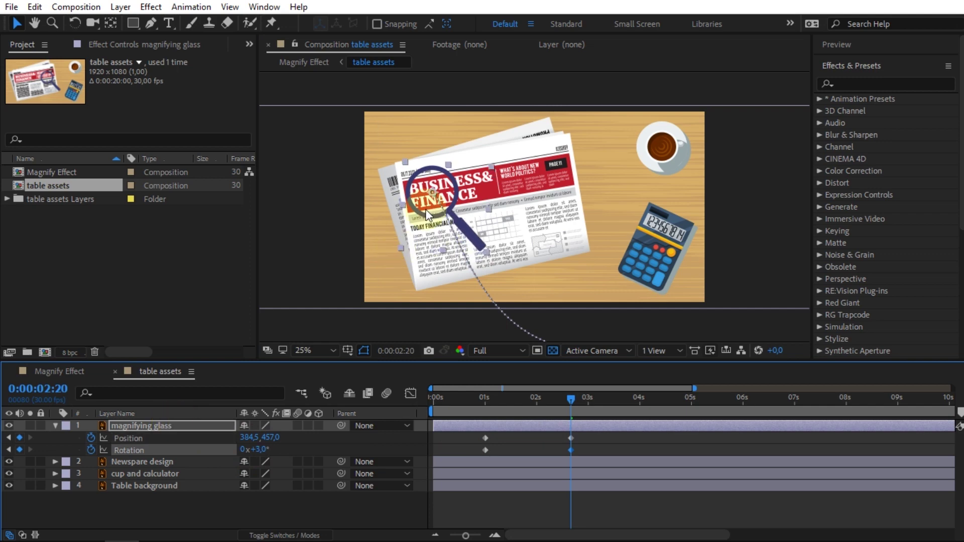
left_click_drag(427, 203, 421, 205)
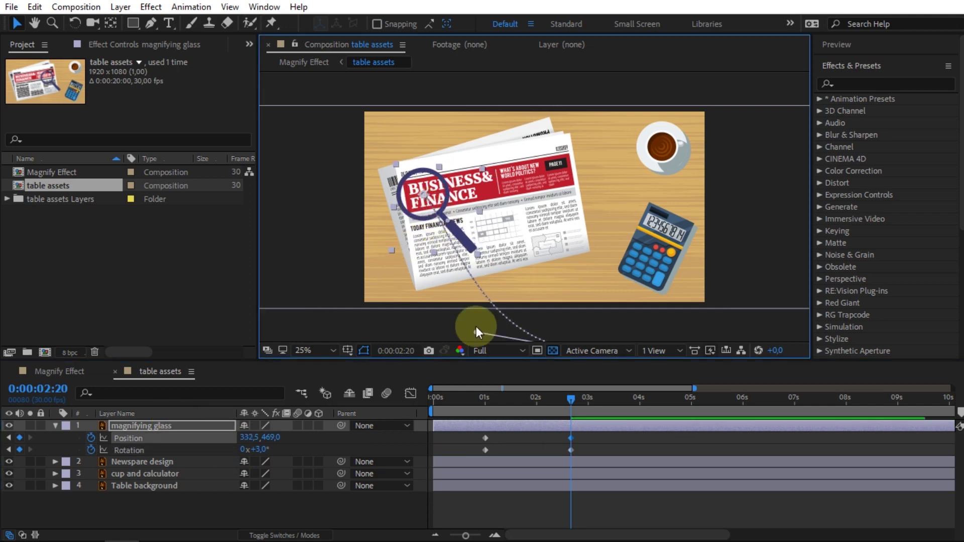
Slide the glass right across the headline at 68°, with those keyframes moved to 4 seconds
left_click_drag(570, 402, 690, 417)
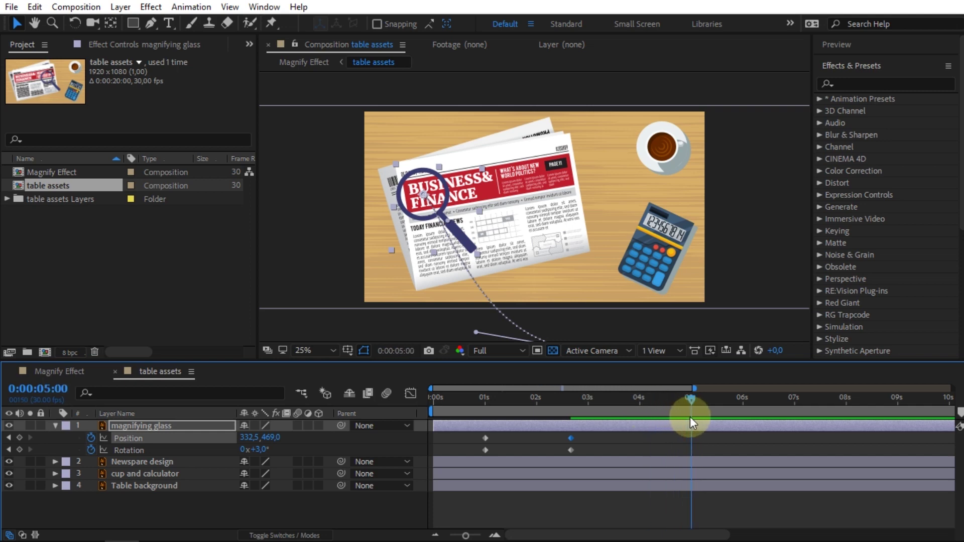
left_click_drag(423, 205, 492, 193)
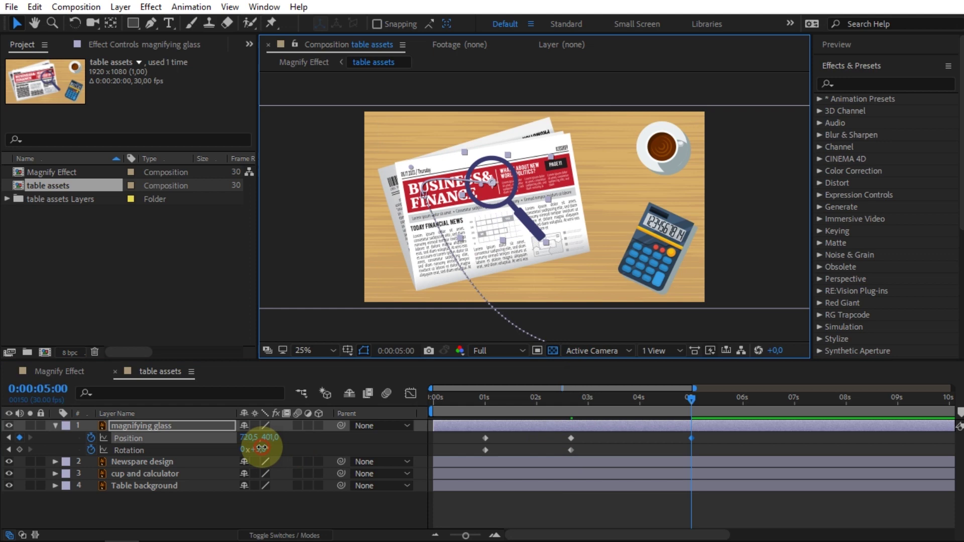
left_click_drag(257, 449, 301, 438)
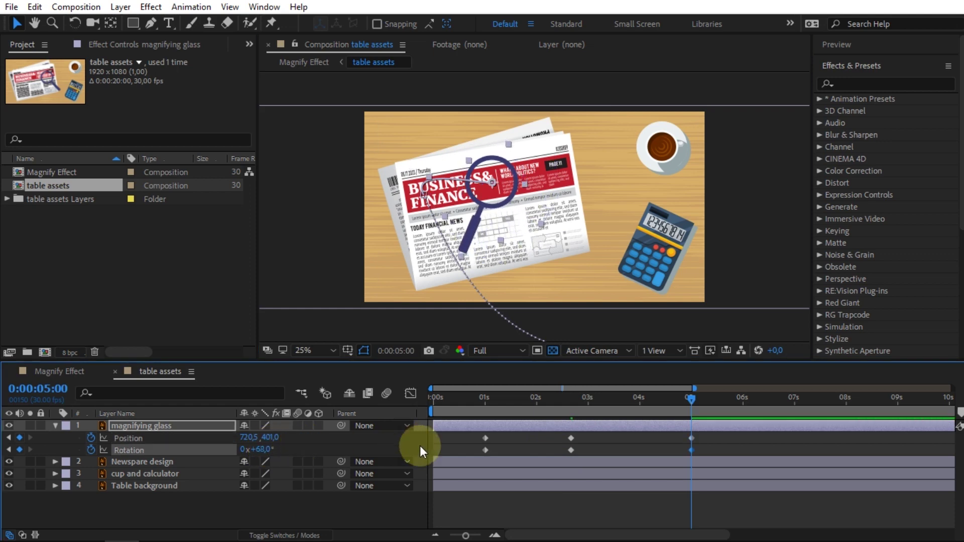
left_click_drag(496, 197, 492, 197)
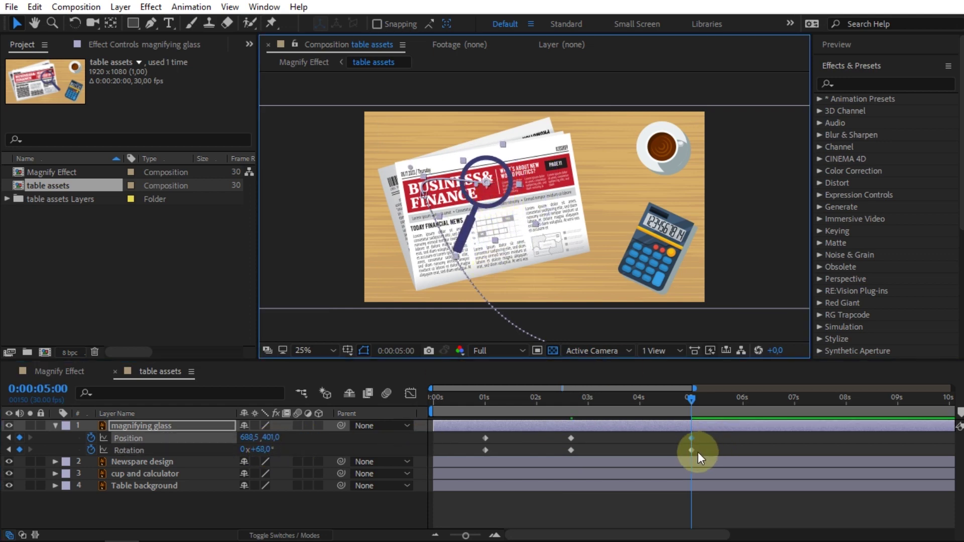
left_click(692, 439)
left_click_drag(694, 399, 643, 403)
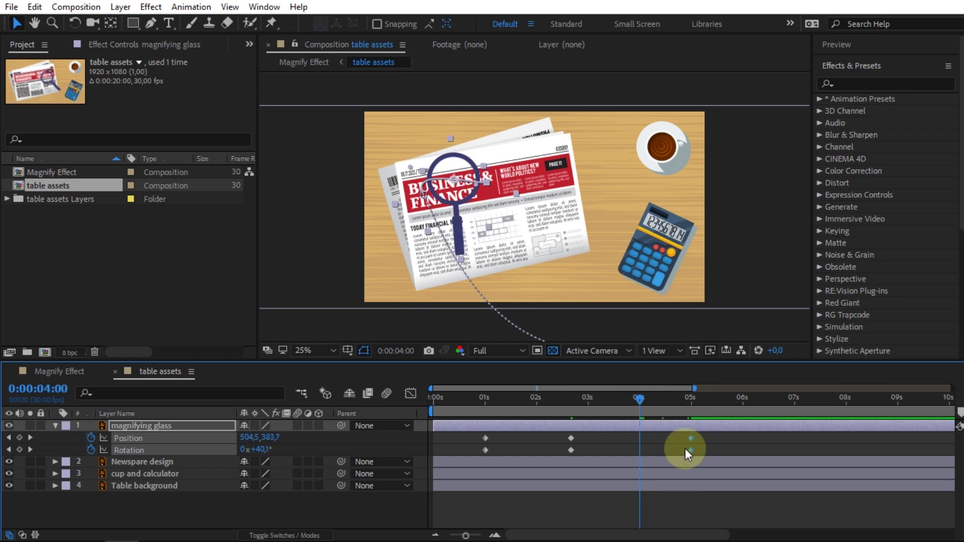
left_click_drag(686, 448, 639, 439)
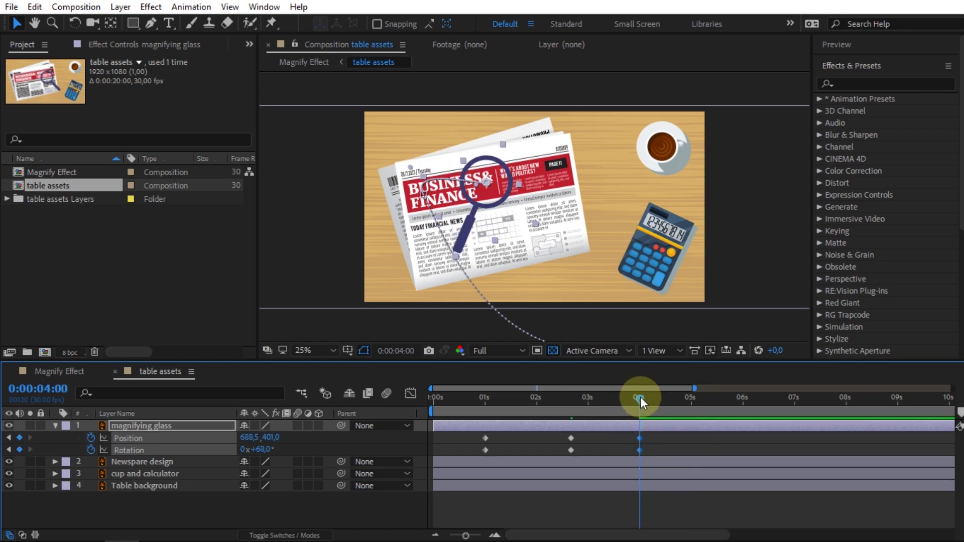
left_click_drag(641, 397, 692, 402)
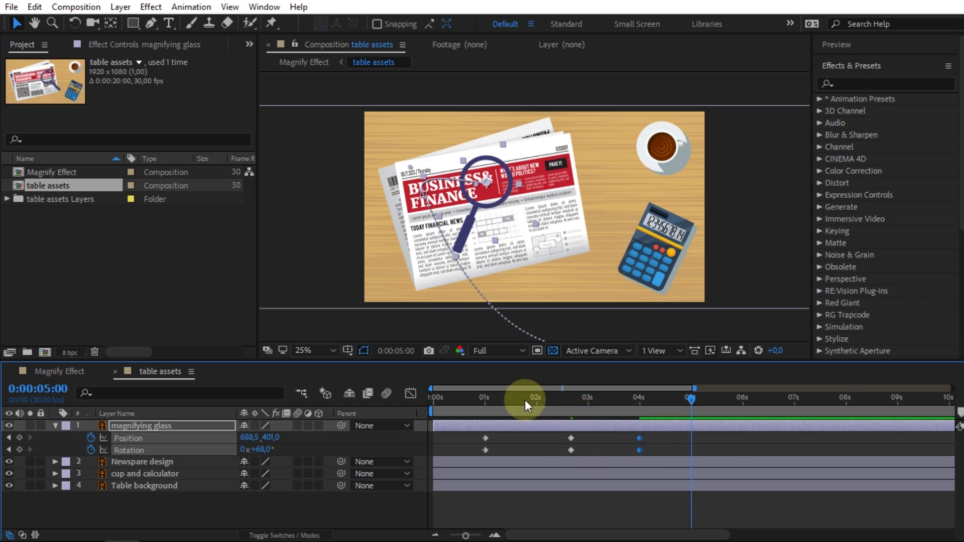
Apply Easy Ease to all Position and Rotation keyframes and show the value graph
left_click(481, 396)
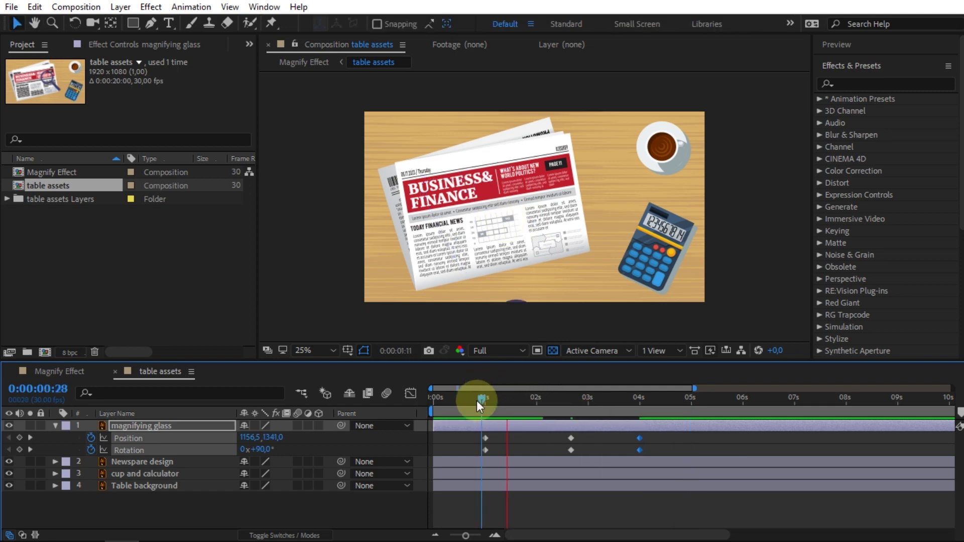
left_click_drag(664, 447, 475, 441)
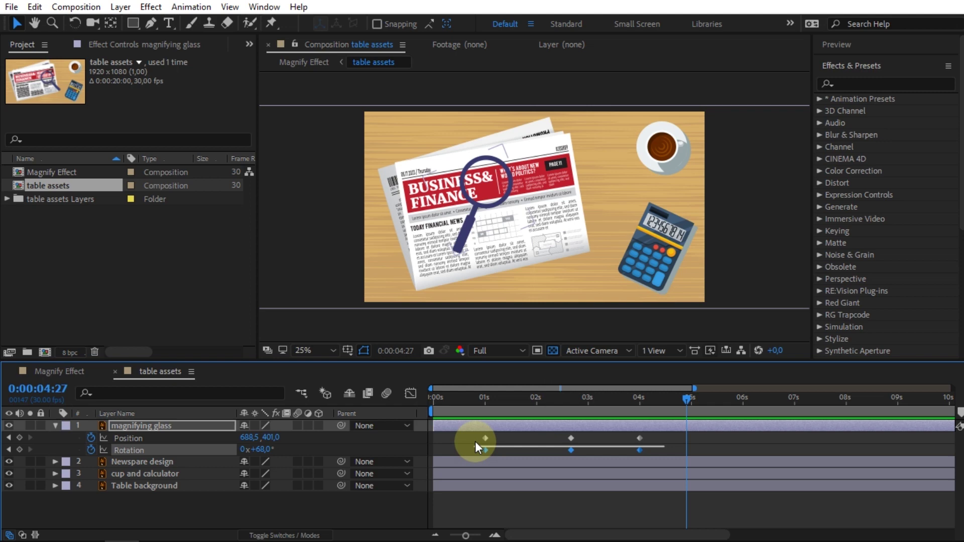
right_click(486, 438)
left_click(663, 334)
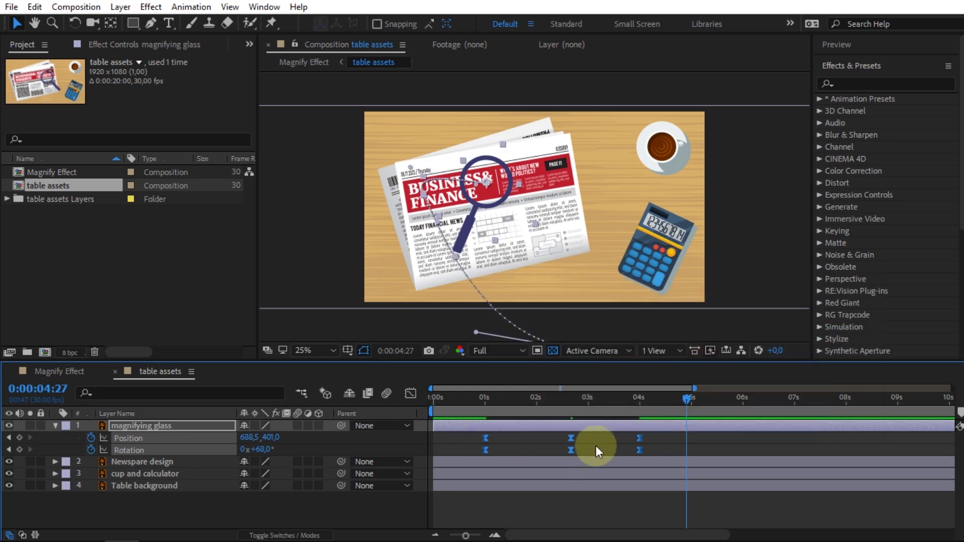
left_click(410, 394)
Adjust the middle Rotation keyframe's easing influence in the Graph Editor
left_click(167, 447)
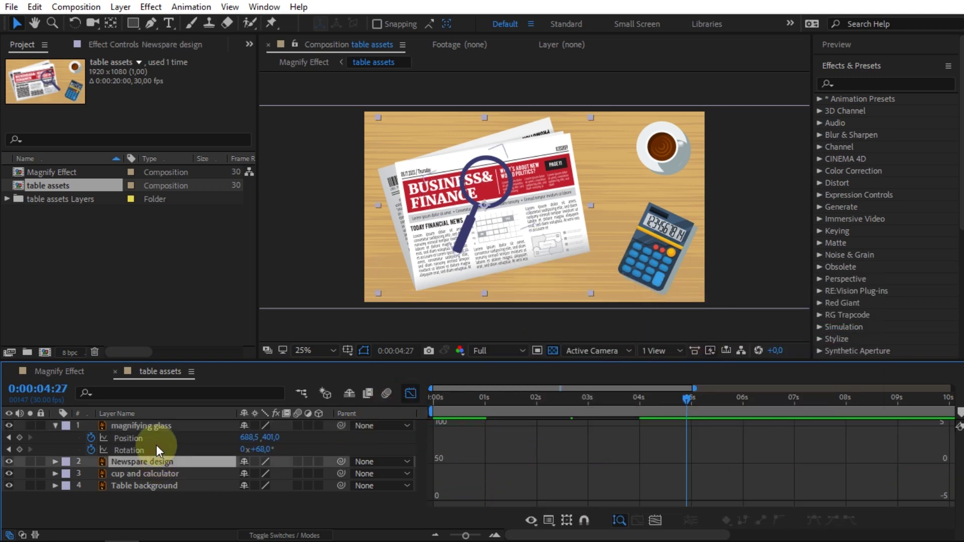
left_click(499, 495)
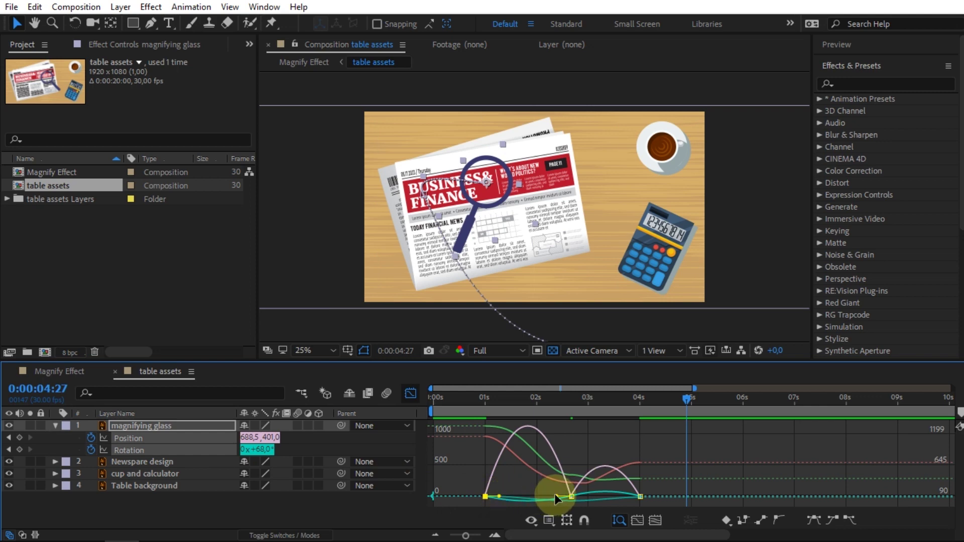
left_click_drag(555, 493, 532, 493)
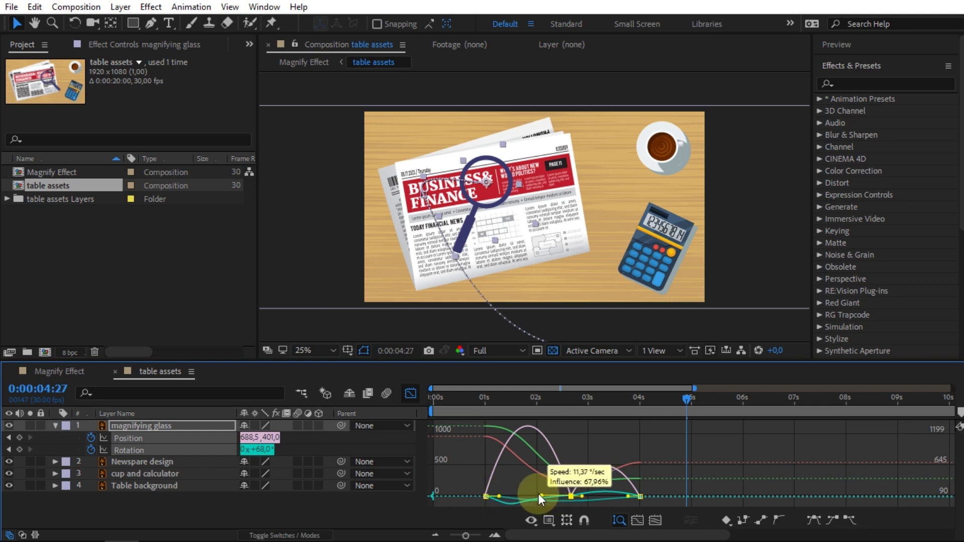
left_click(483, 401)
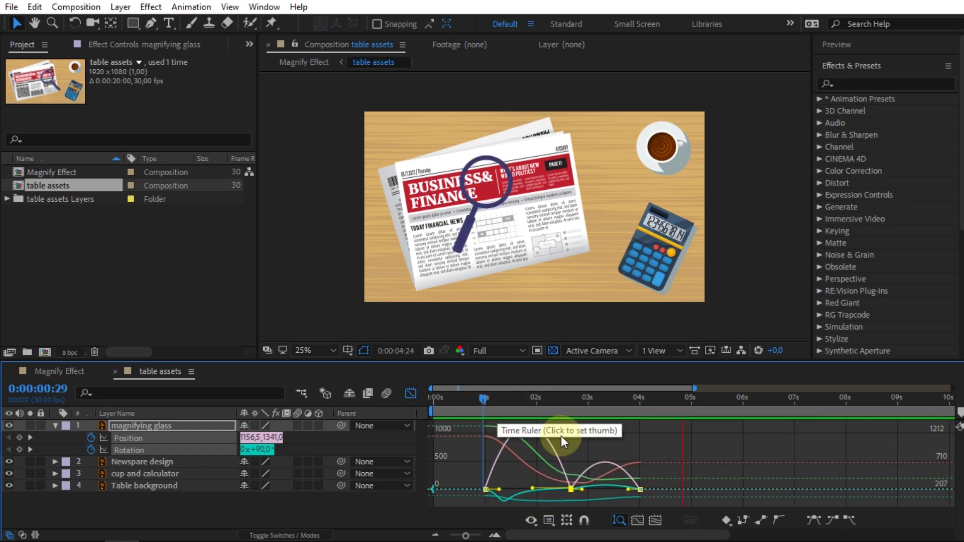
left_click_drag(643, 400, 639, 403)
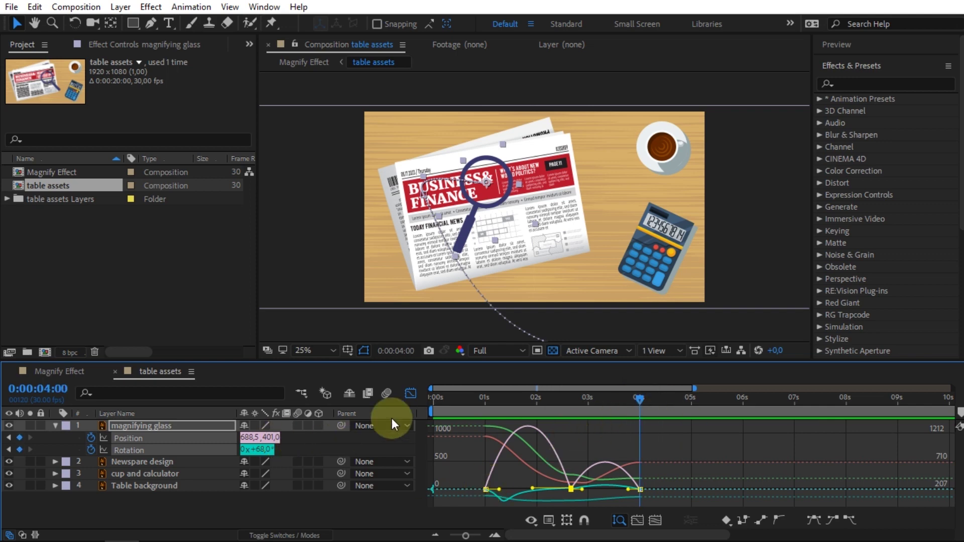
left_click_drag(530, 485, 602, 490)
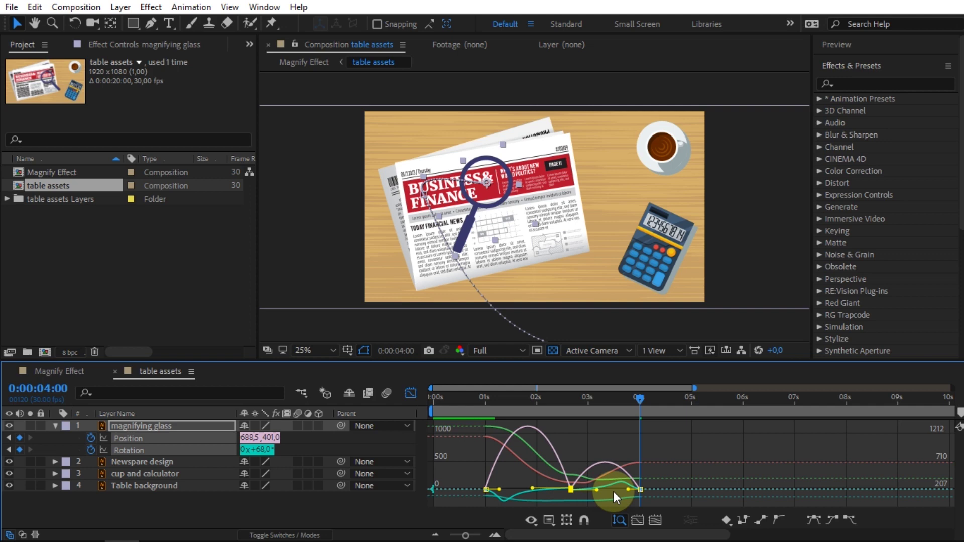
Zoom the graph around 4 seconds, then select all three Rotation keyframes
left_click_drag(466, 536, 476, 536)
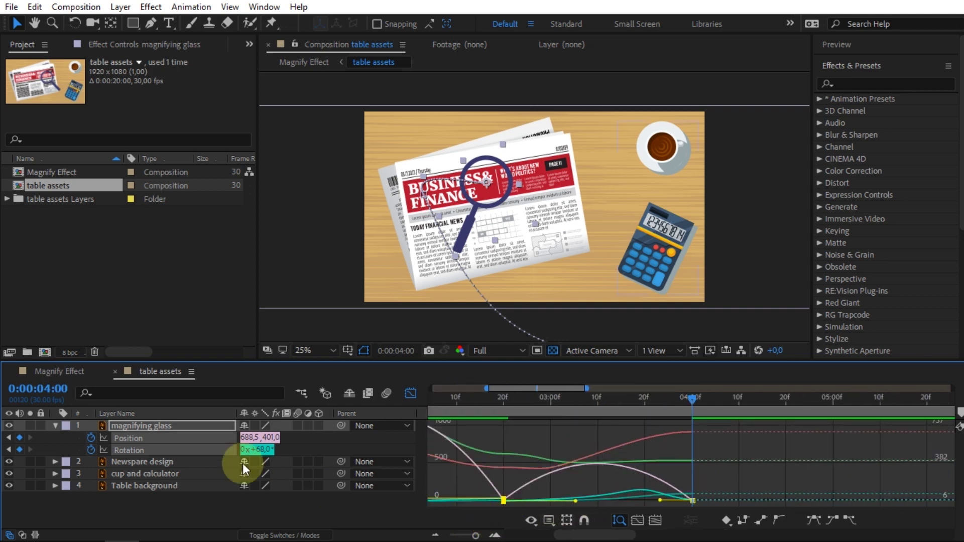
left_click(145, 462)
left_click(143, 426)
left_click_drag(476, 535, 468, 535)
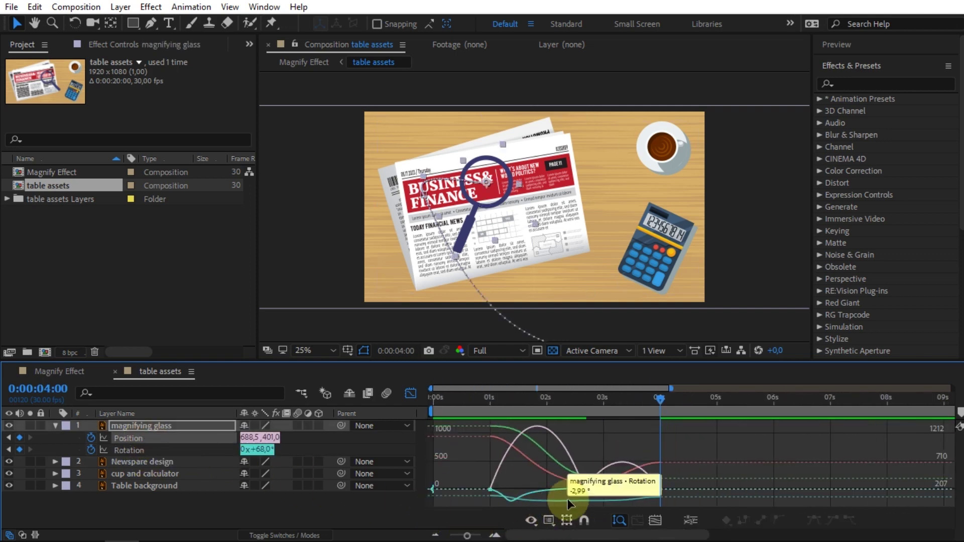
double_click(583, 489)
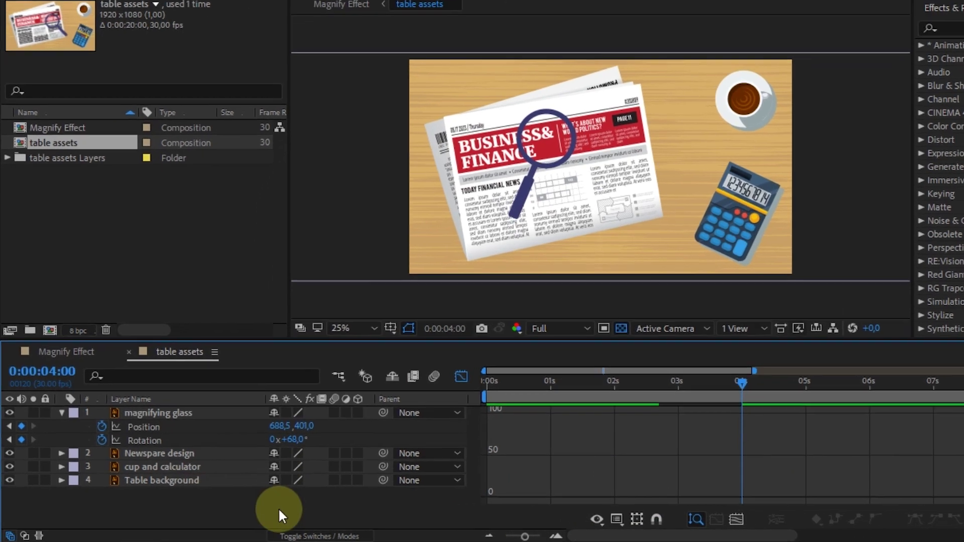
Add a new adjustment layer and apply Distort > Magnify to it after searching 'magn'
right_click(249, 510)
mouse_move(390, 291)
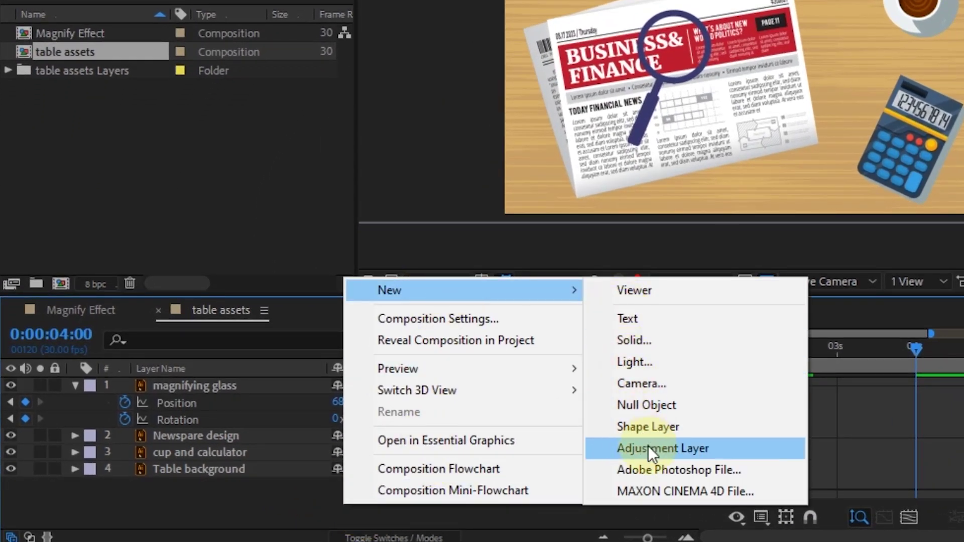
left_click(648, 447)
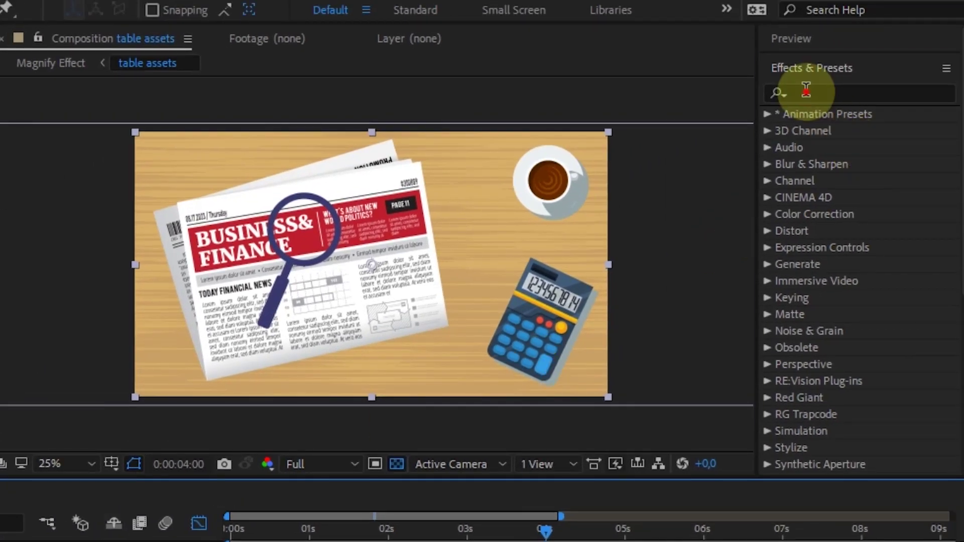
left_click(806, 91)
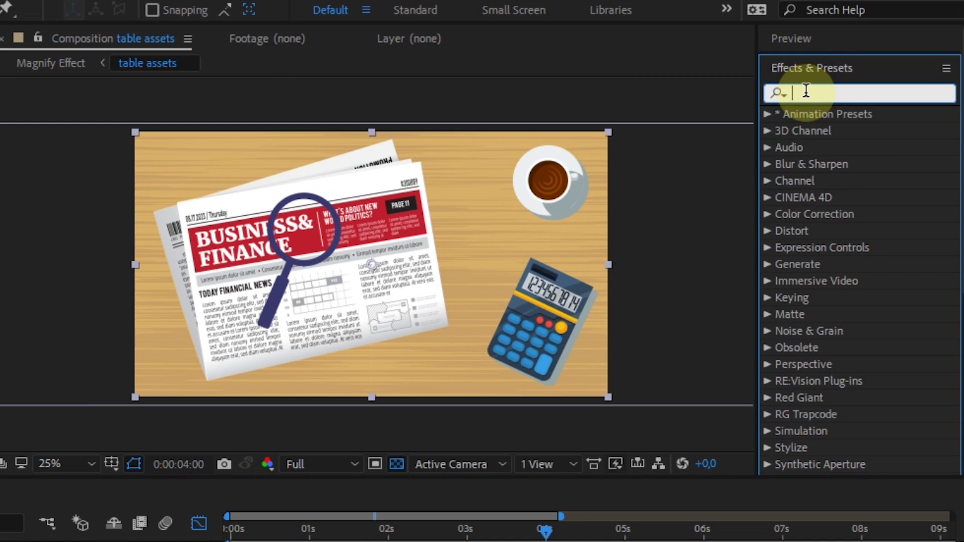
type("mag")
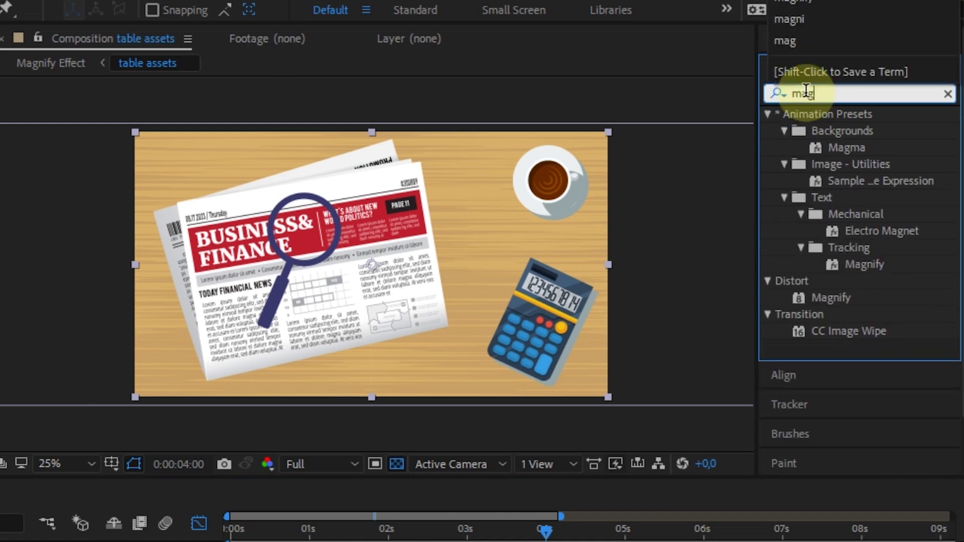
type("n")
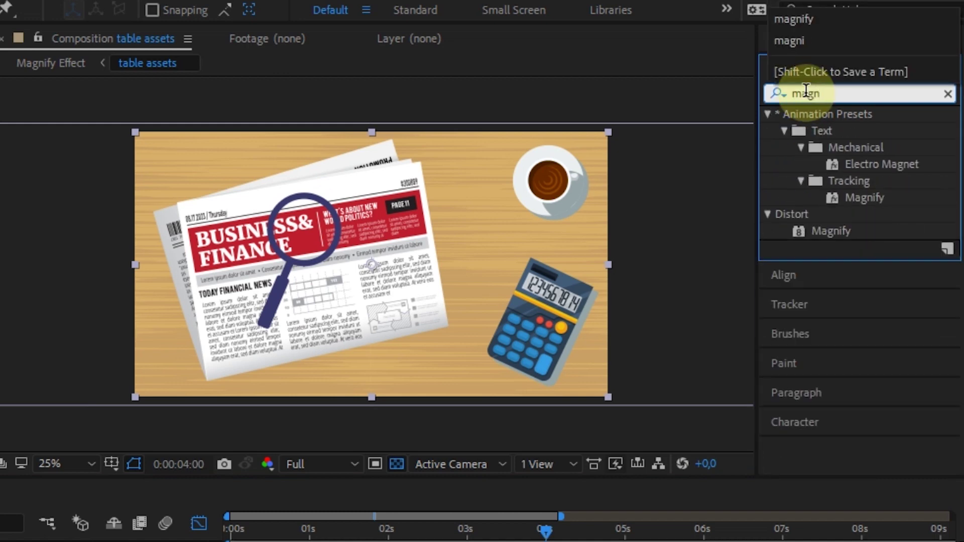
left_click(861, 197)
left_click(846, 232)
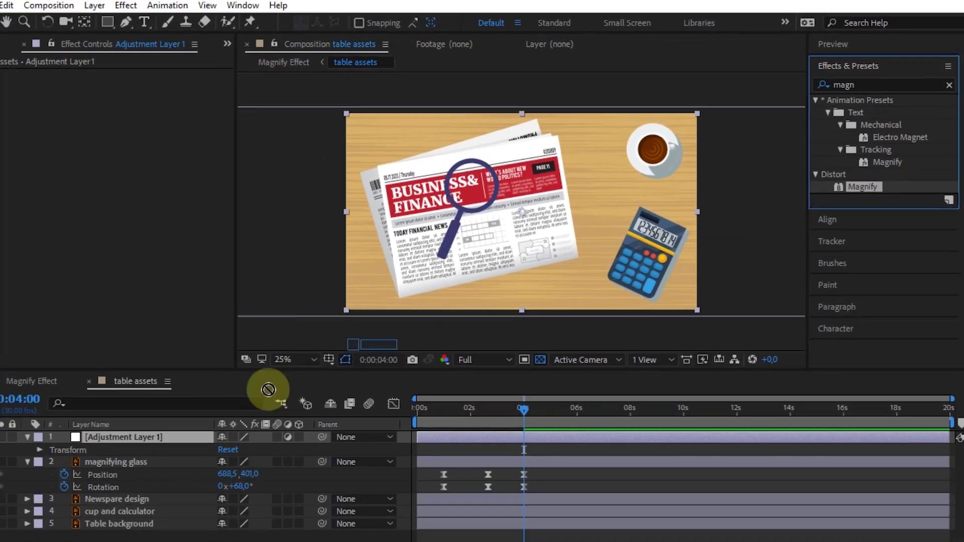
left_click_drag(845, 232, 197, 427)
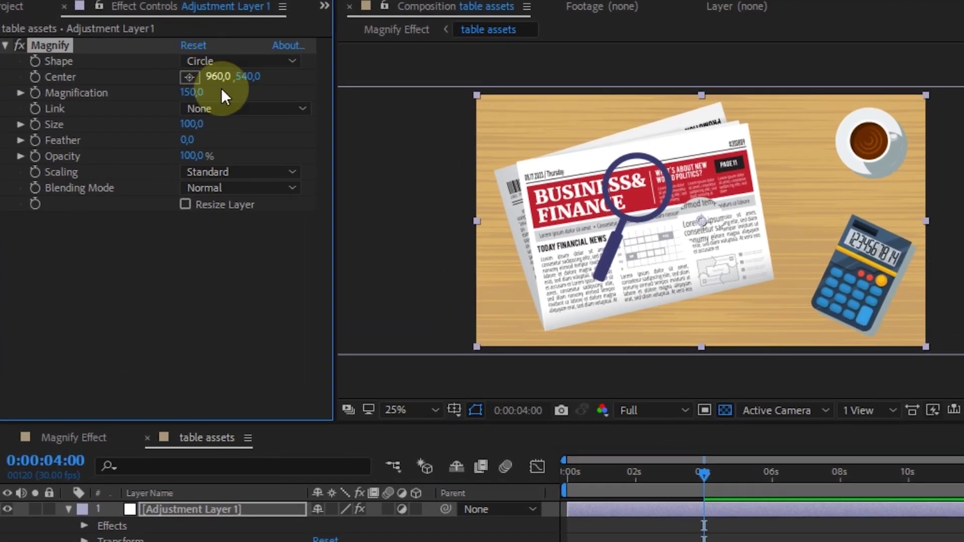
Center the Magnify effect over the ampersand inside the lens and raise Size to about 134
left_click(193, 77)
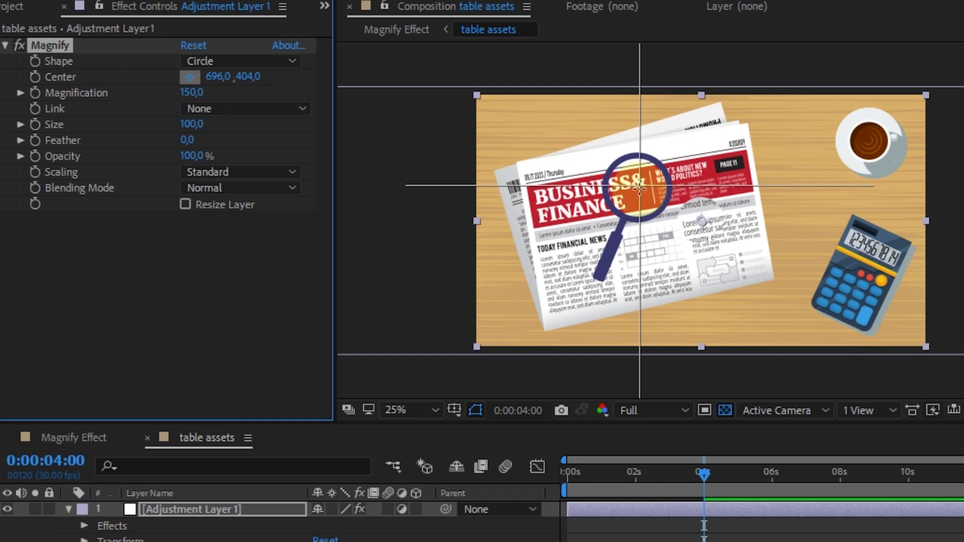
left_click(639, 189)
scroll(650, 208, "up", 2)
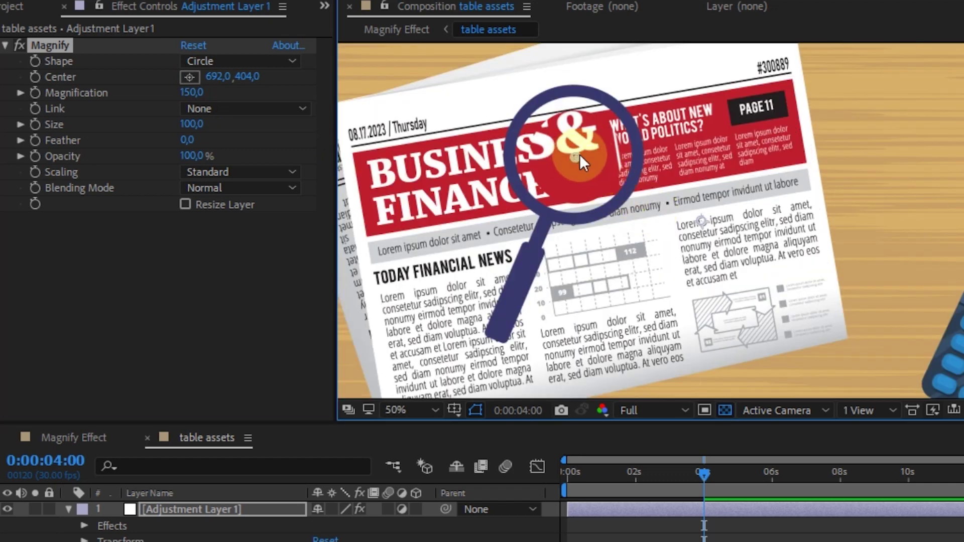
left_click_drag(577, 156, 578, 154)
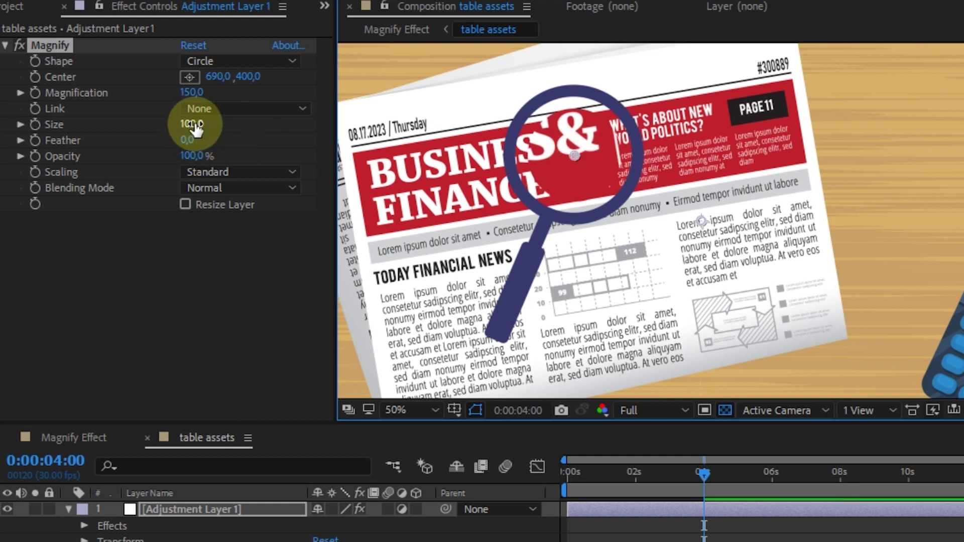
left_click_drag(194, 127, 219, 126)
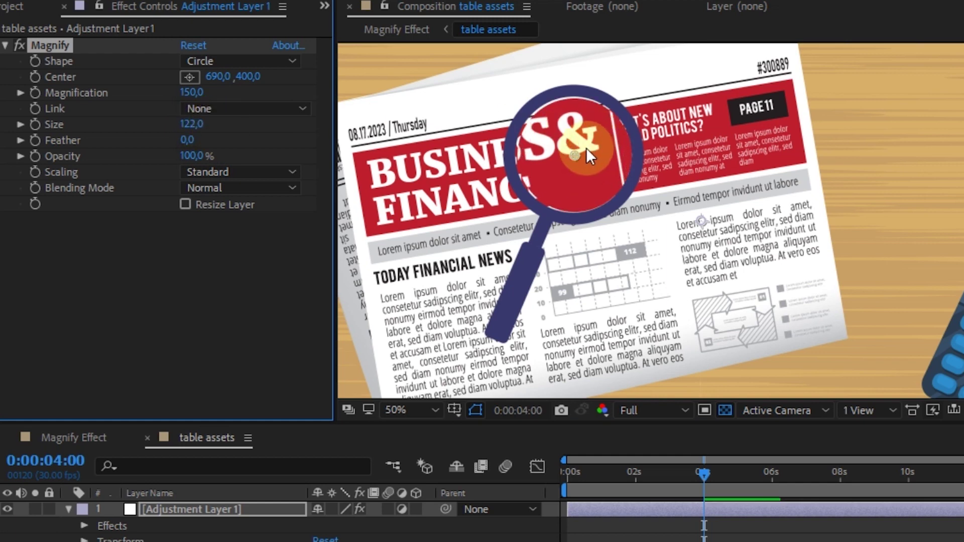
left_click_drag(575, 155, 574, 152)
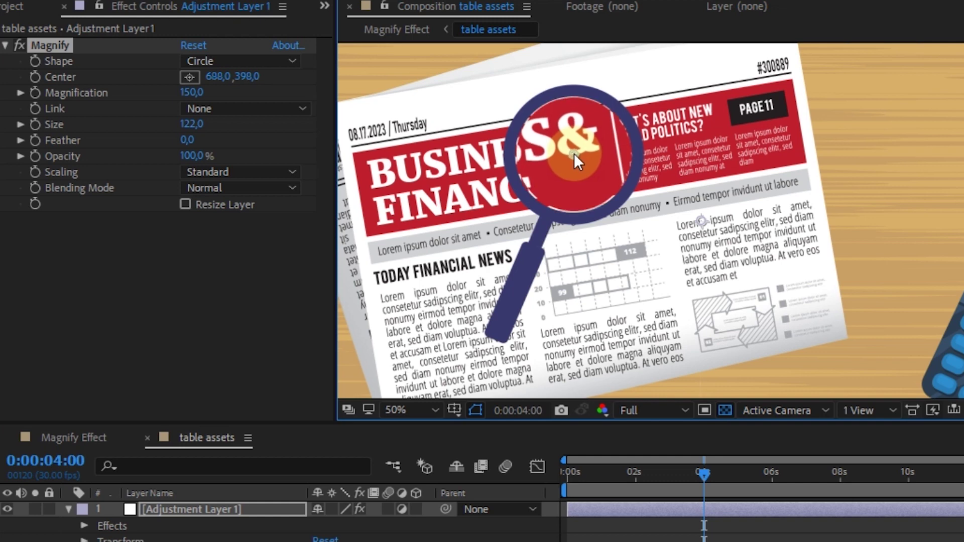
left_click_drag(189, 124, 202, 123)
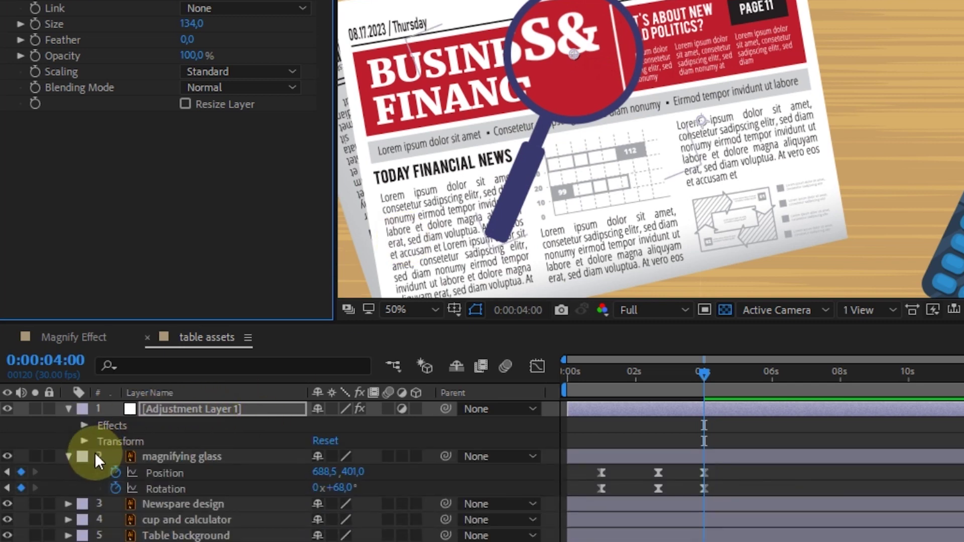
Stack Adjustment Layer 1 beneath the magnifying glass and show the glass's Position keyframes
left_click(95, 455)
left_click_drag(158, 408, 161, 459)
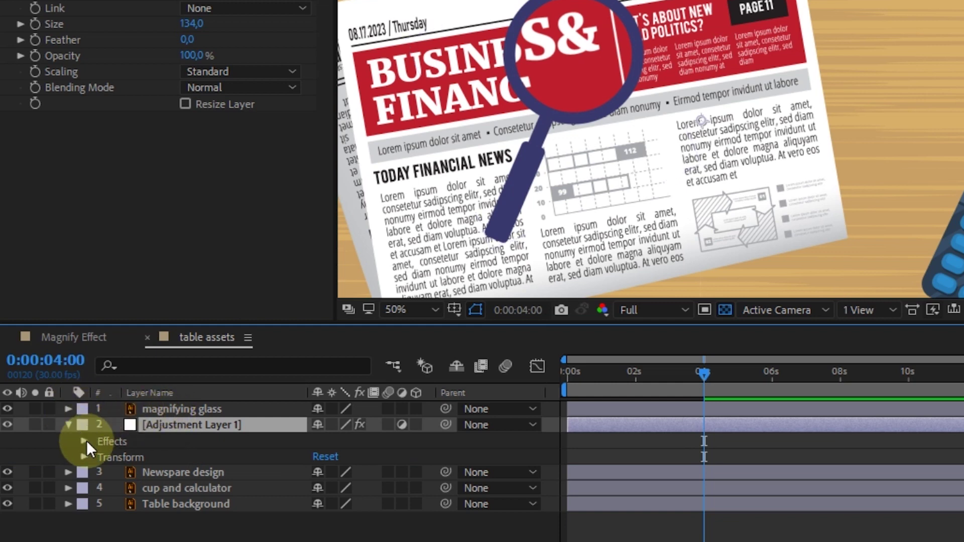
key("p")
key("comma")
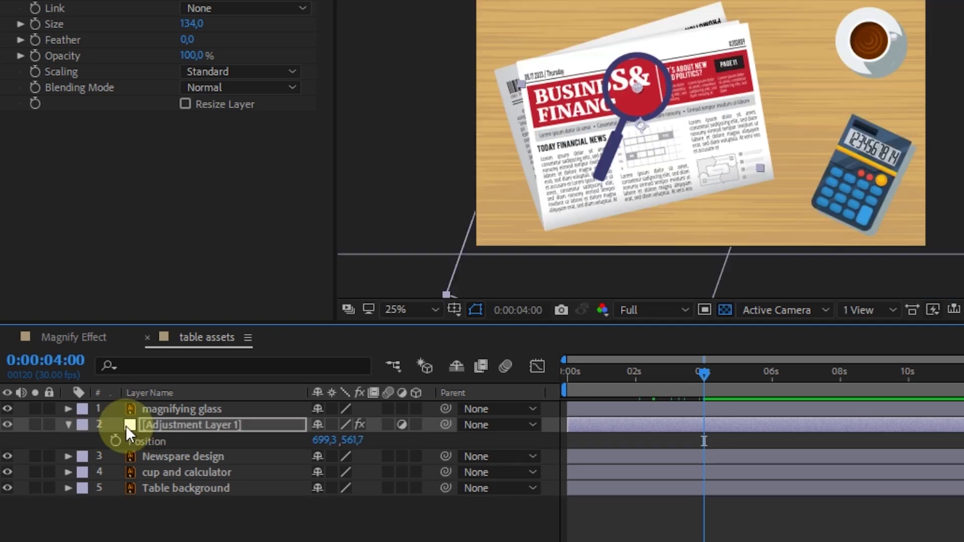
key("p")
left_click(146, 407)
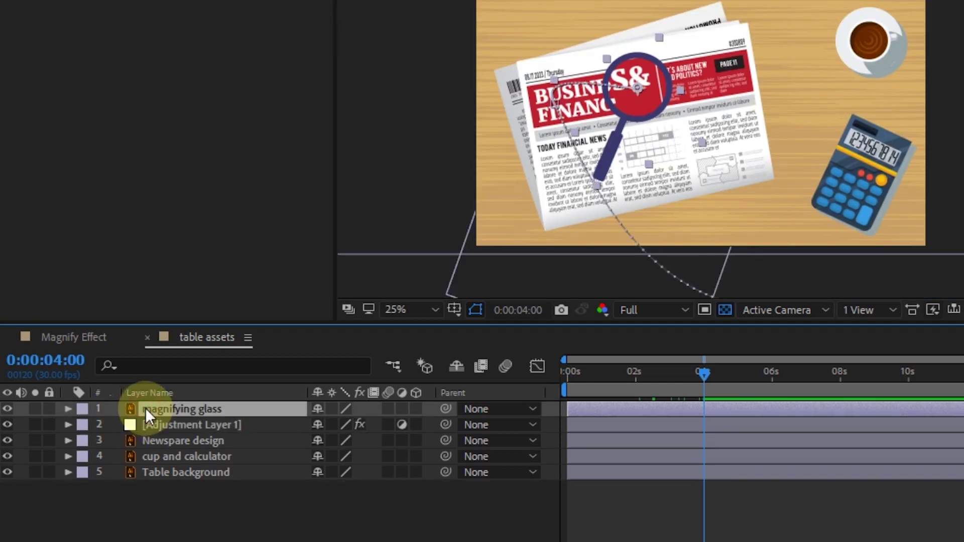
key("p")
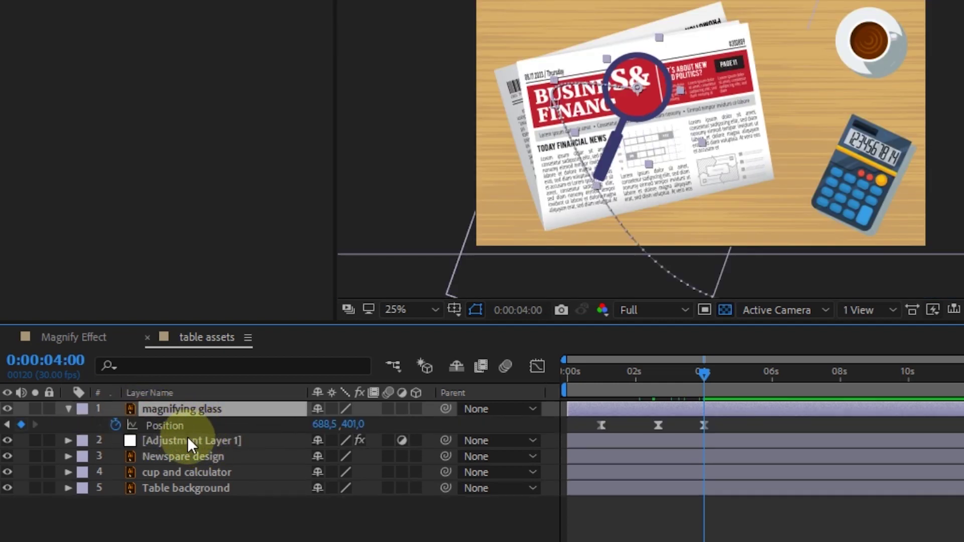
left_click(188, 441)
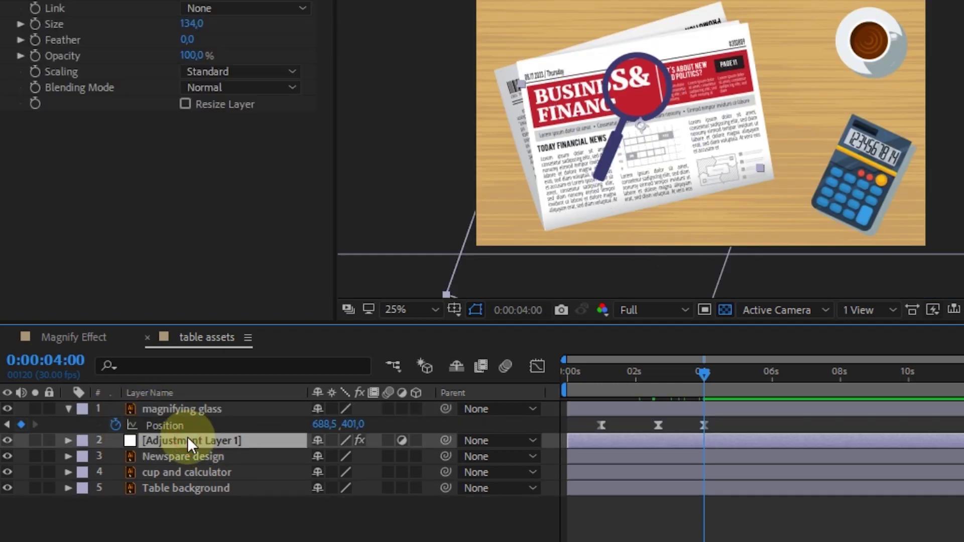
Pickwhip the Magnify Center expression to the magnifying glass layer's Position
left_click(69, 440)
left_click(84, 456)
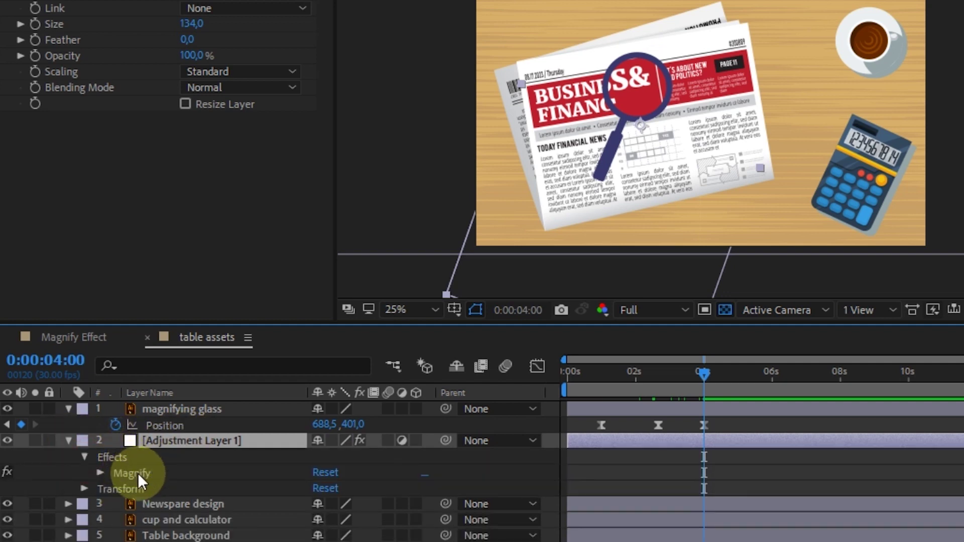
left_click(101, 473)
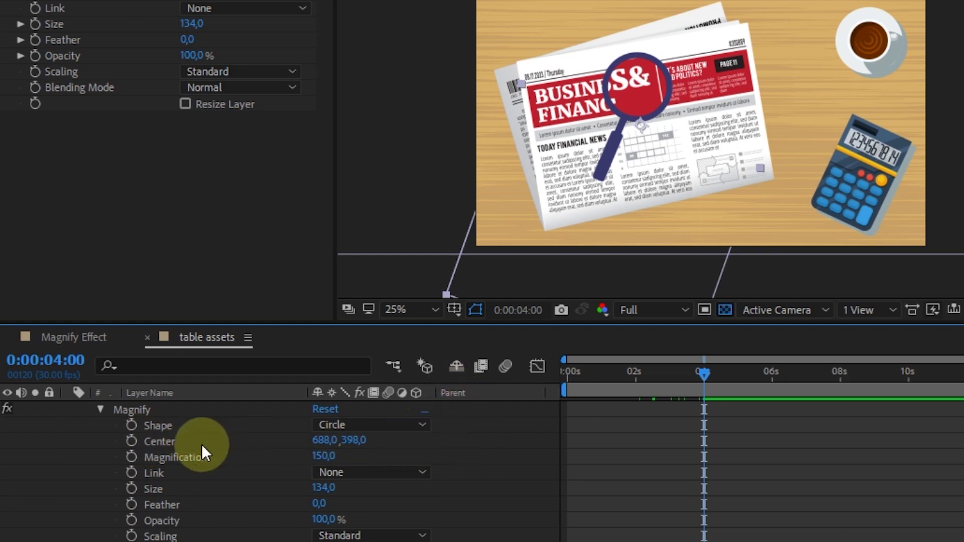
left_click(132, 441, "alt")
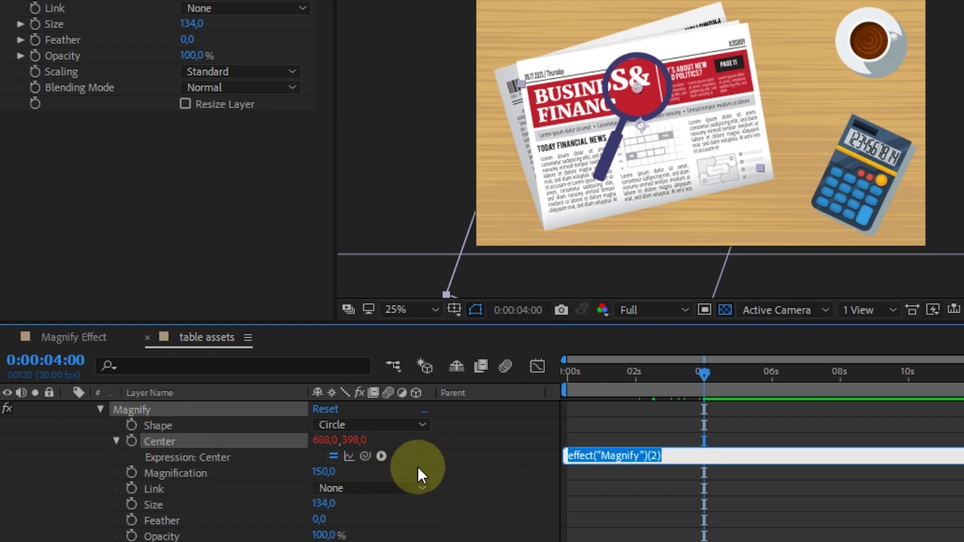
scroll(418, 466, "up", 2)
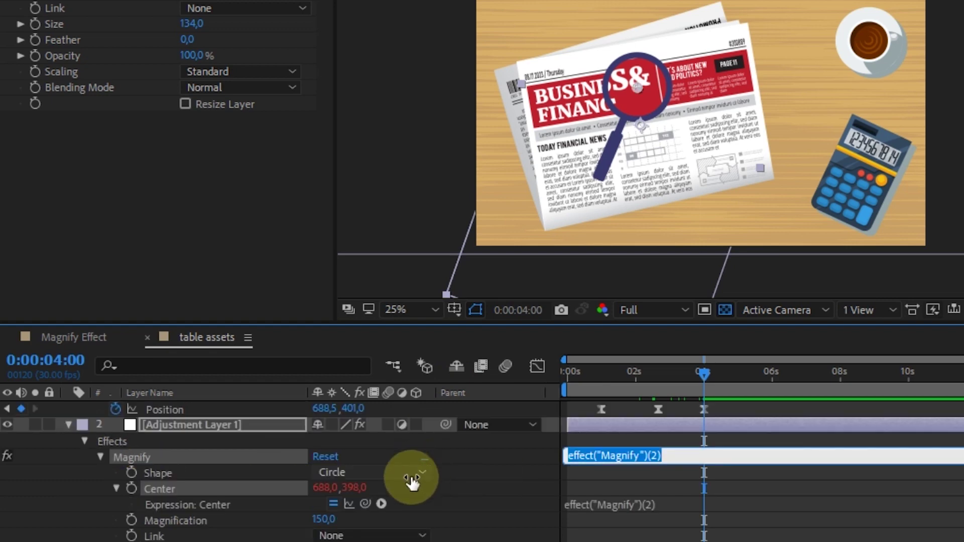
scroll(411, 480, "up", 1)
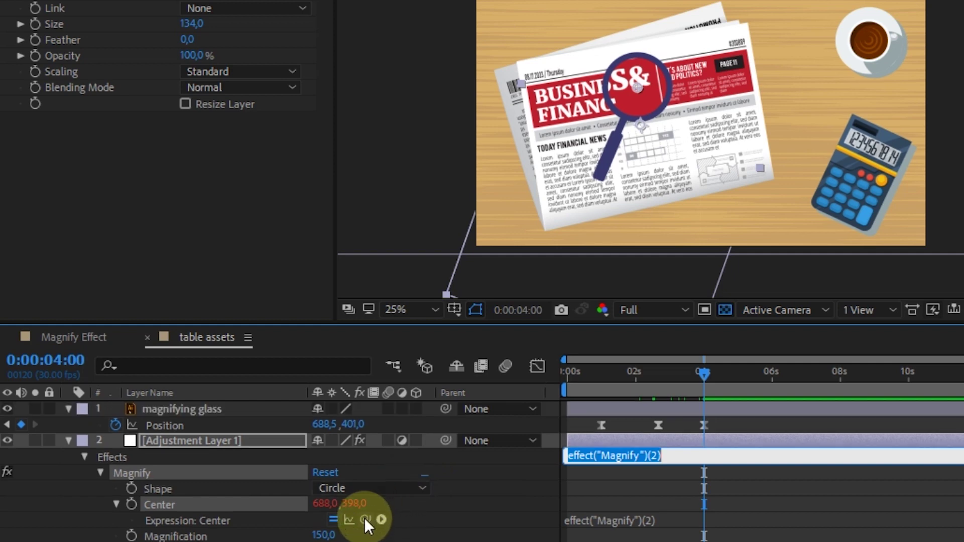
left_click_drag(365, 519, 182, 422)
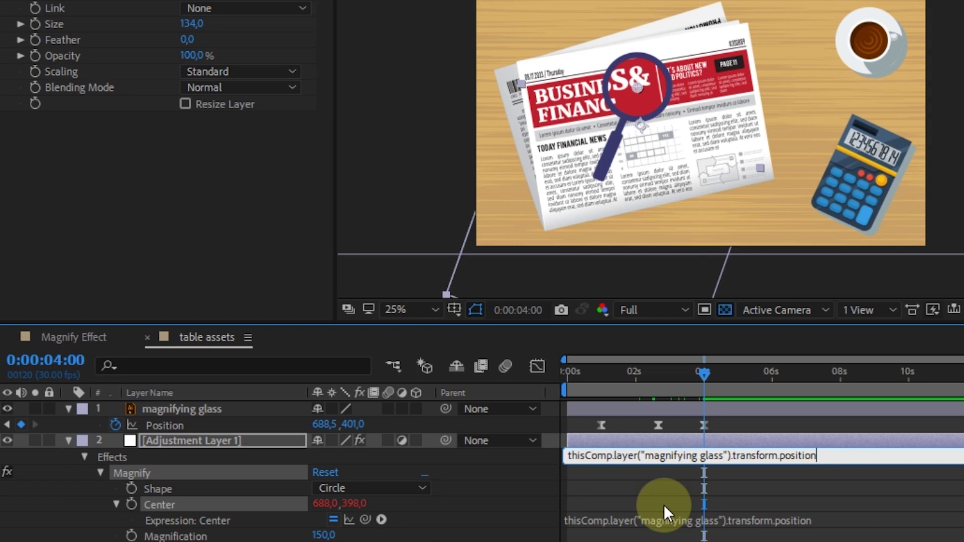
left_click_drag(636, 378, 611, 378)
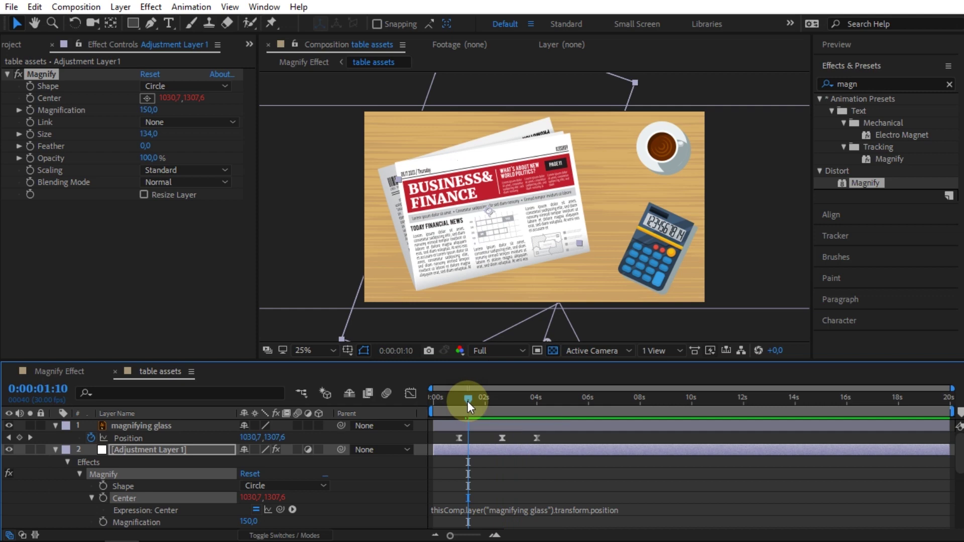
Preview the composition to confirm the magnified circle stays in the lens
key("space")
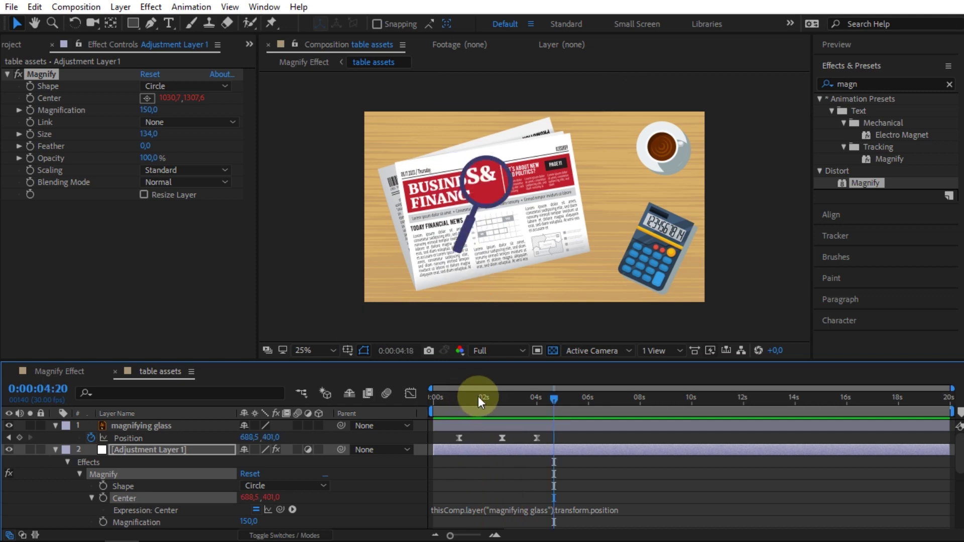